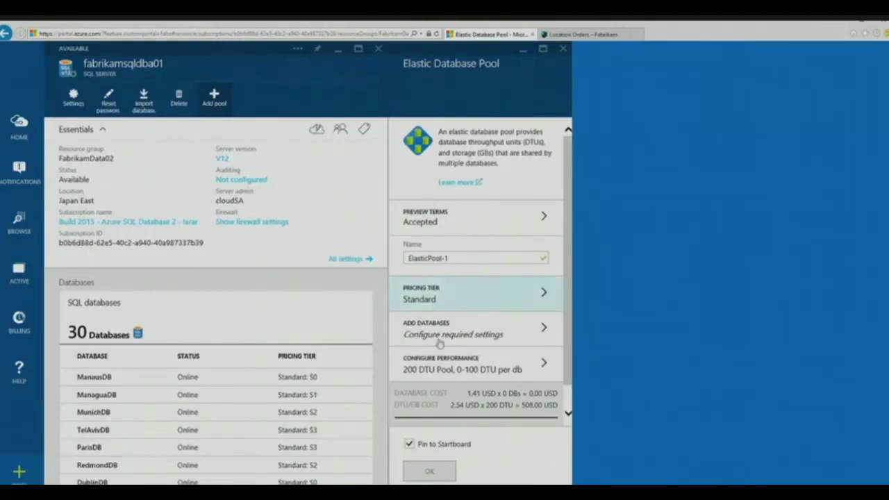
# Add all 30 recommended databases to the new elastic database pool ElasticPool-1
pyautogui.click(499, 336)
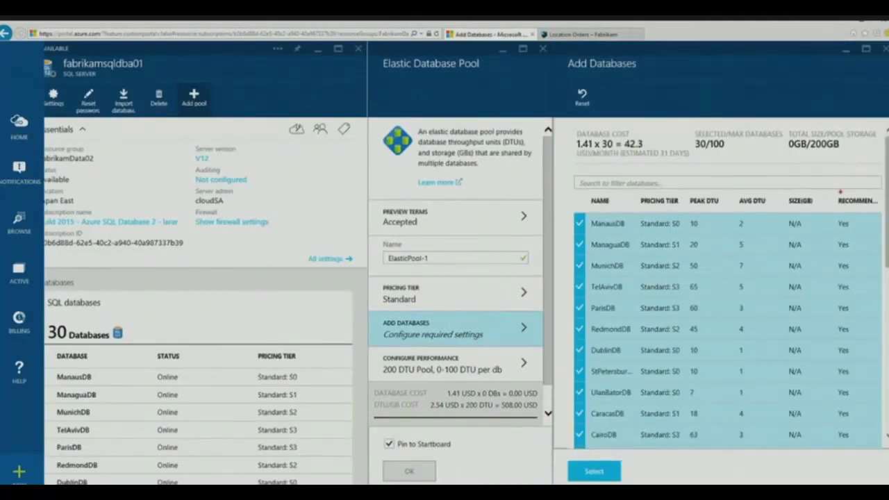
pyautogui.moveTo(821, 206)
pyautogui.mouseDown()
pyautogui.moveTo(858, 377)
pyautogui.moveTo(886, 442)
pyautogui.mouseUp()
pyautogui.press('Escape')
pyautogui.scroll(-5, 827, 173)
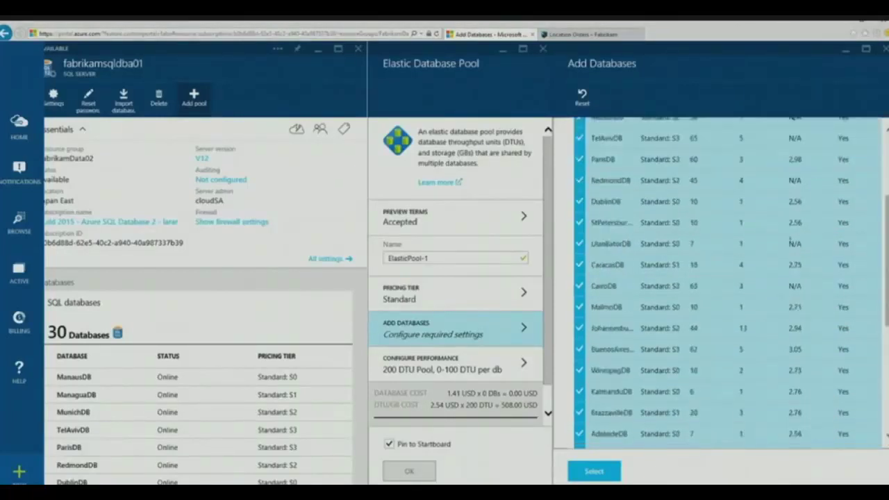
pyautogui.click(592, 472)
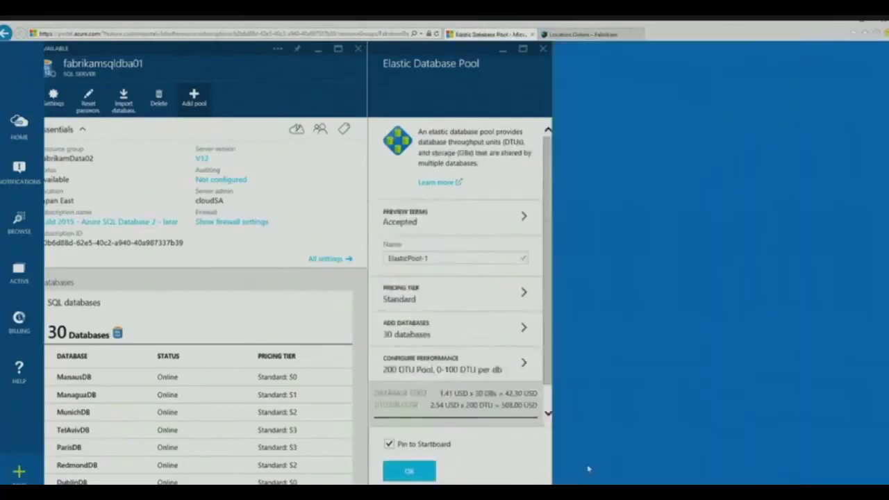
# Compare 400 DTU with 200 DTU for the new pool, apply 200 DTU, and leave the pool setup without creating it
pyautogui.click(436, 359)
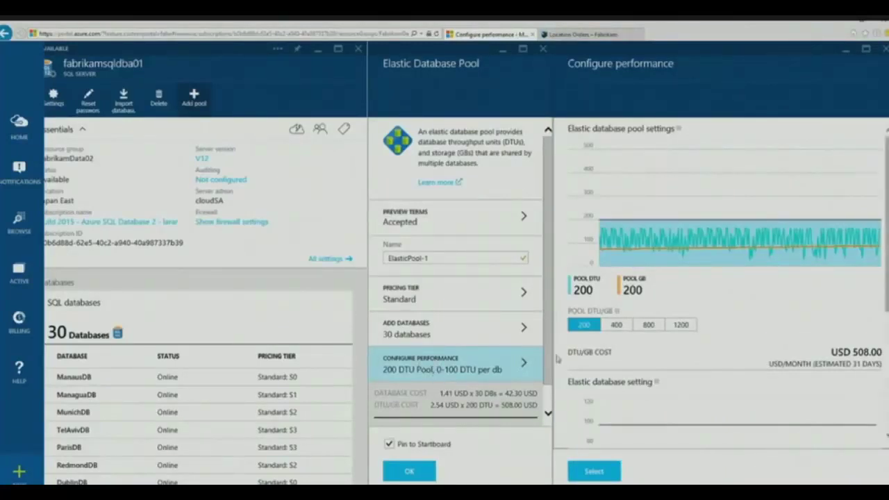
pyautogui.click(623, 327)
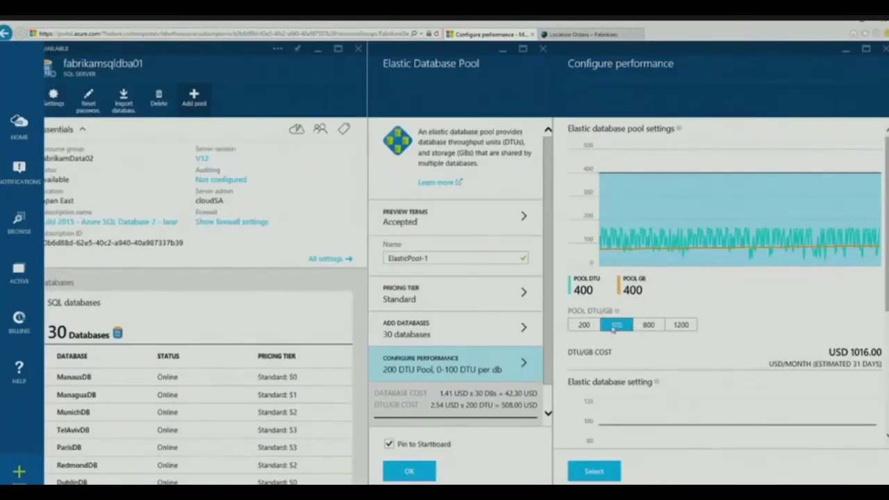
pyautogui.click(586, 328)
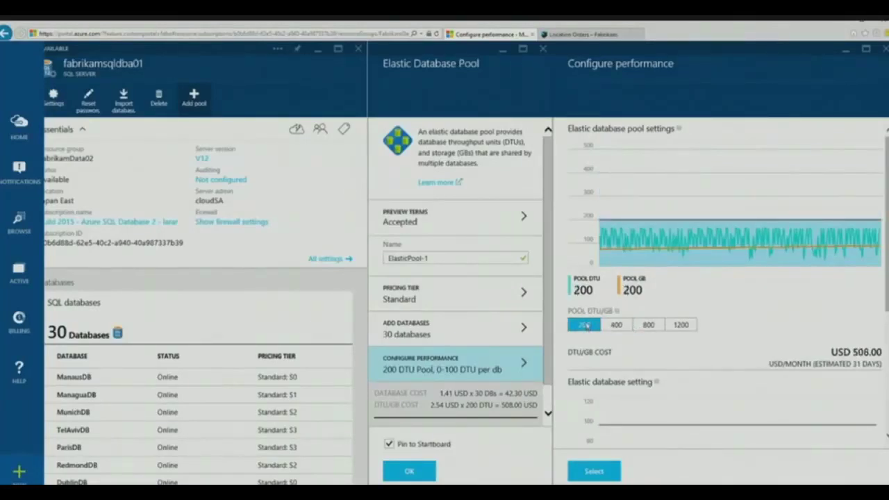
pyautogui.scroll(-3, 760, 321)
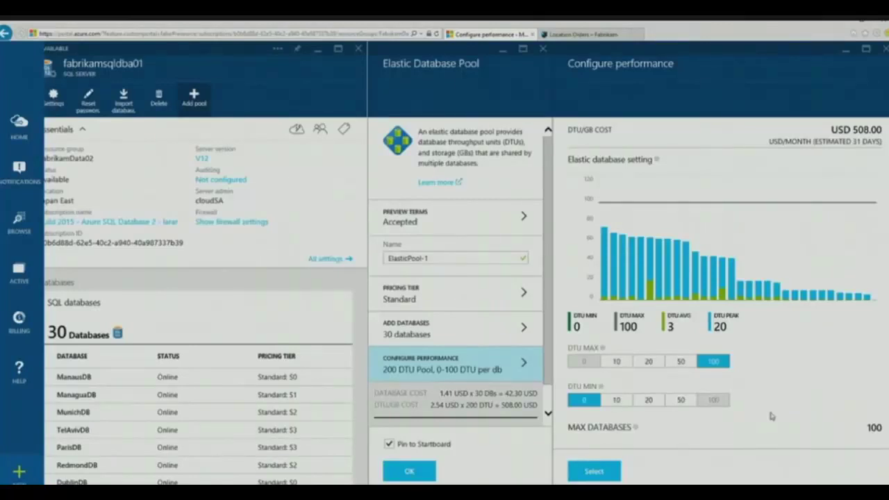
pyautogui.click(595, 472)
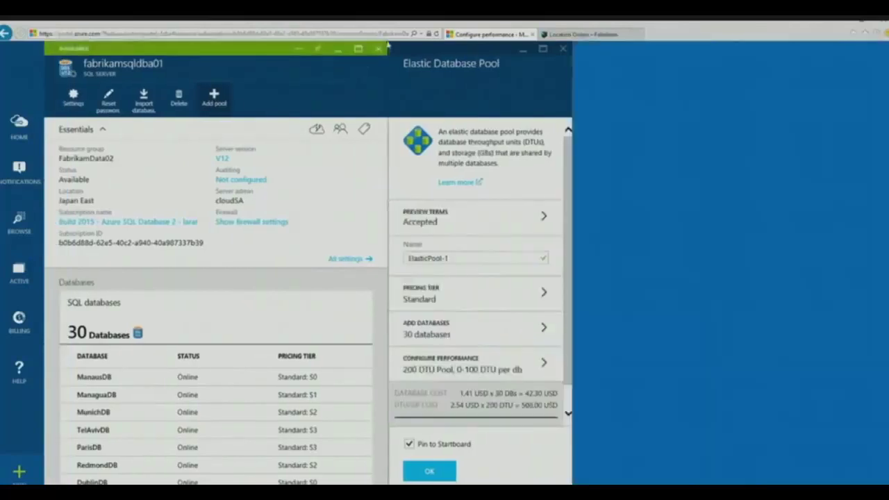
pyautogui.click(382, 53)
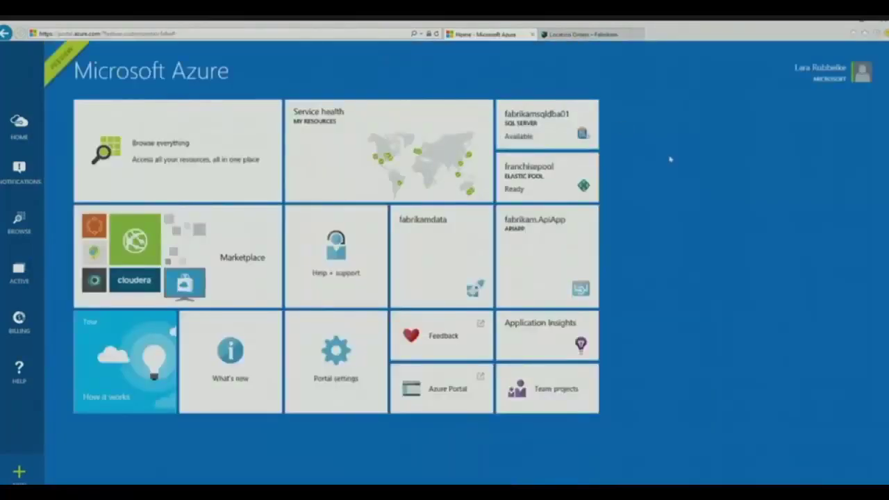
# Open the existing franchisepool elastic pool and check the order summary on the Fabrikam location orders page
pyautogui.click(556, 195)
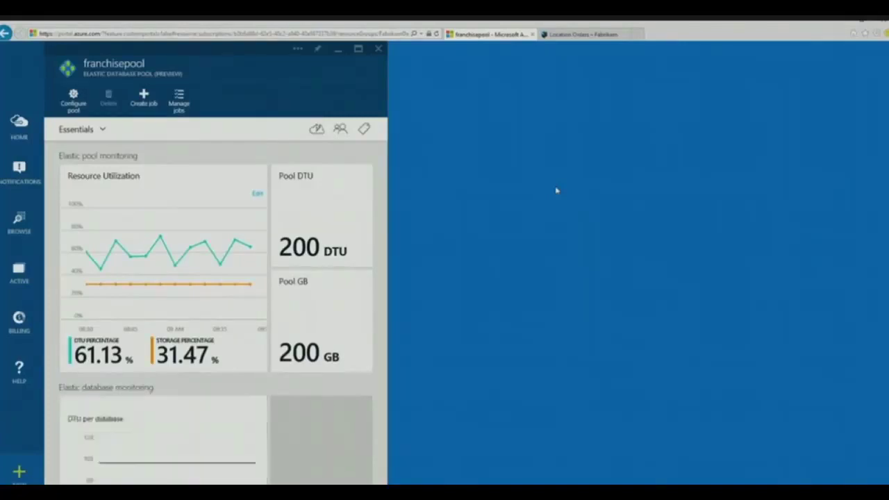
pyautogui.click(595, 35)
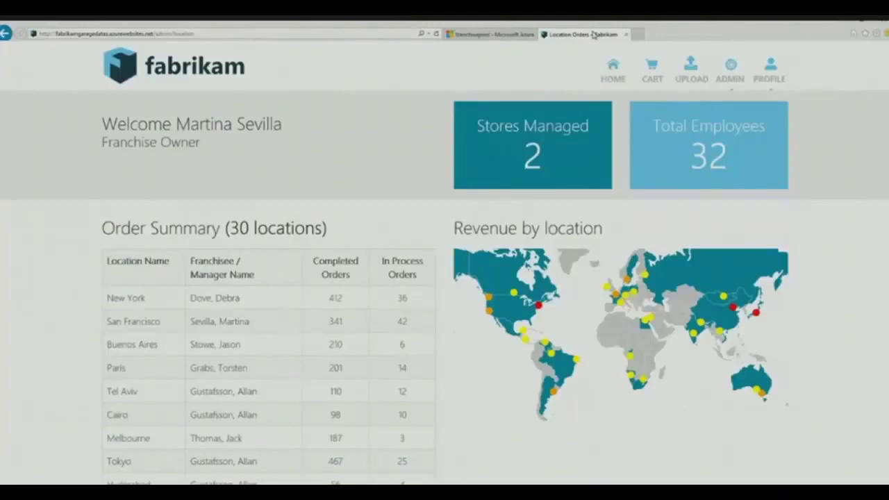
pyautogui.click(493, 35)
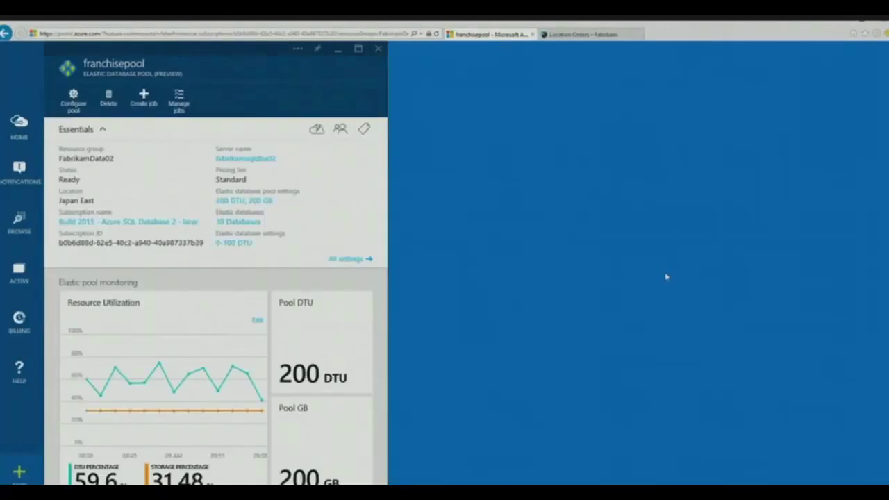
# Start a new job in franchisepool and fill it with the row-level security script copied from Create_RLS.sql in Visual Studio
pyautogui.click(144, 98)
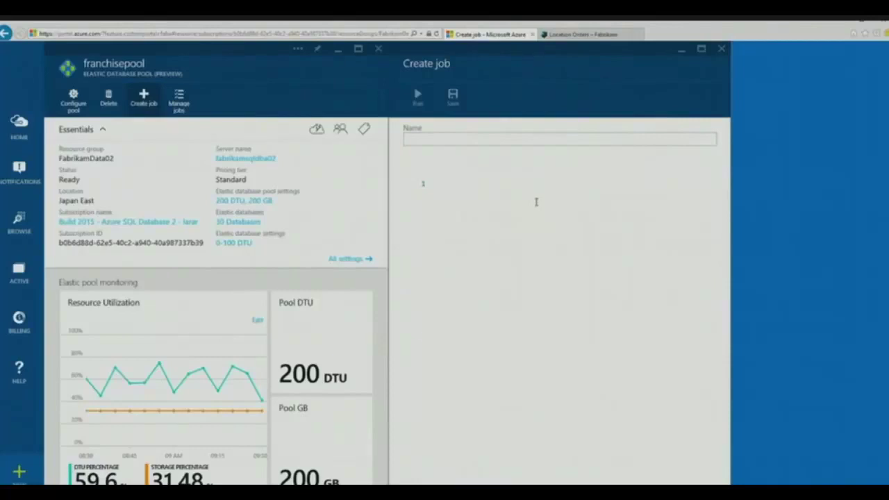
pyautogui.hotkey('alt', 'Tab')
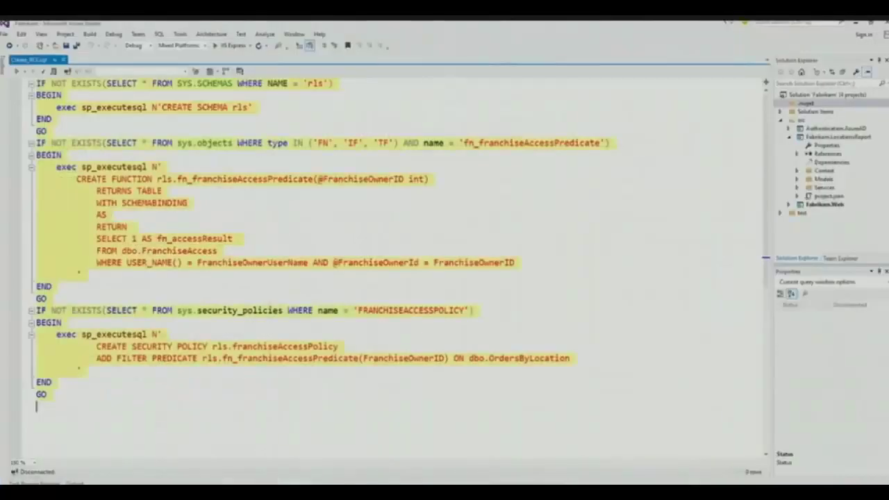
pyautogui.hotkey('alt', 'Tab')
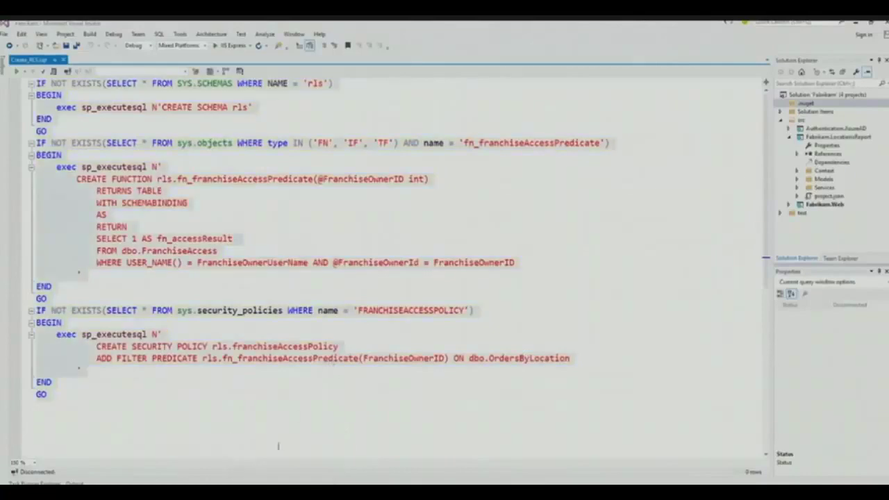
pyautogui.rightClick(201, 485)
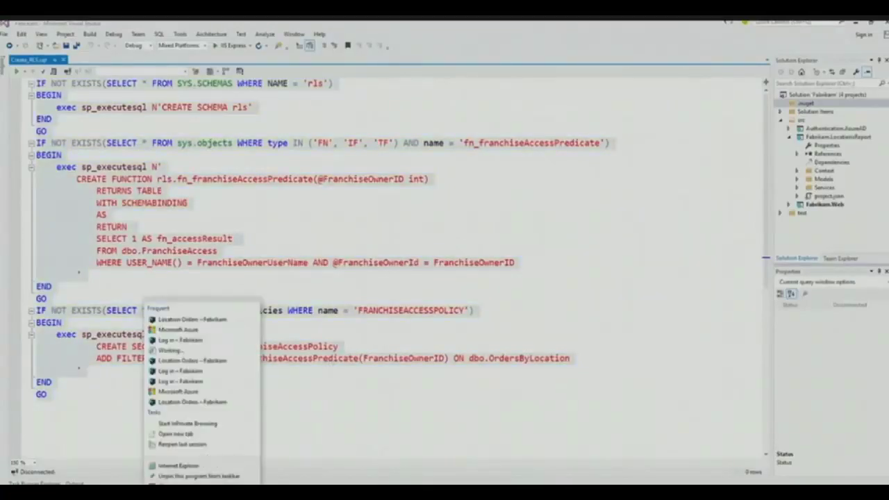
pyautogui.click(202, 485)
pyautogui.click(150, 460)
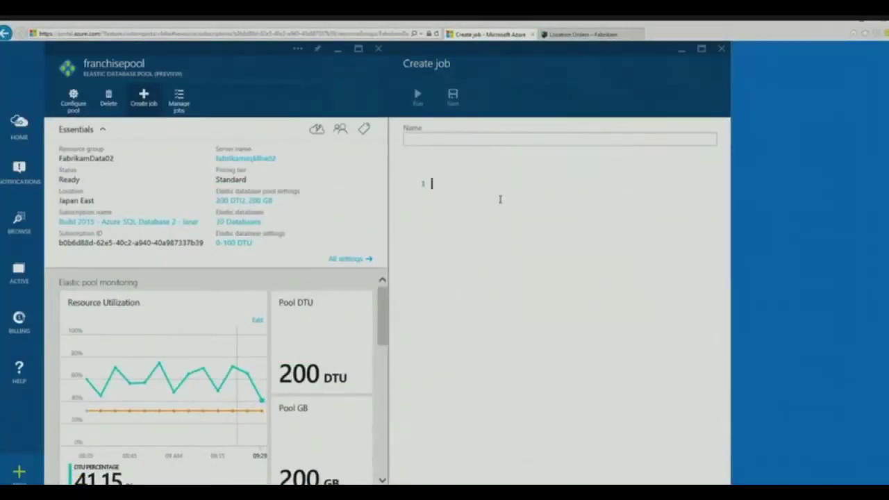
pyautogui.hotkey('ctrl', 'v')
# Name the new job rls and run it on the pool
pyautogui.click(481, 140)
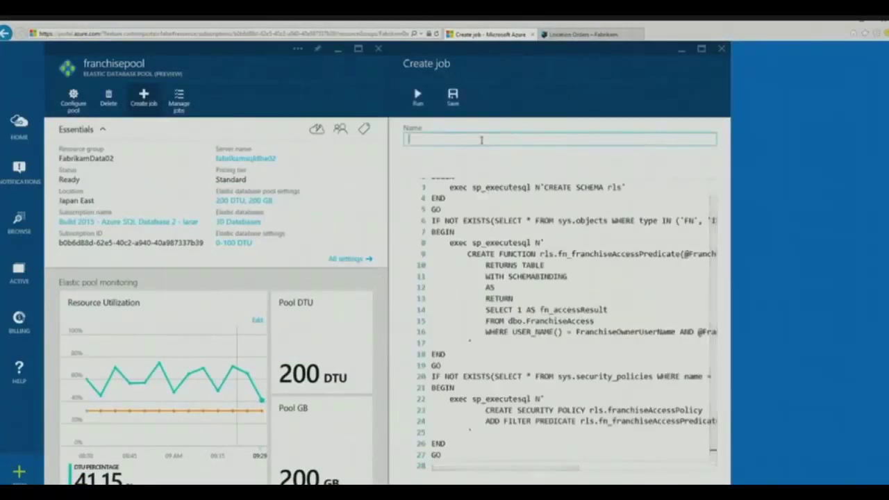
pyautogui.write('rls')
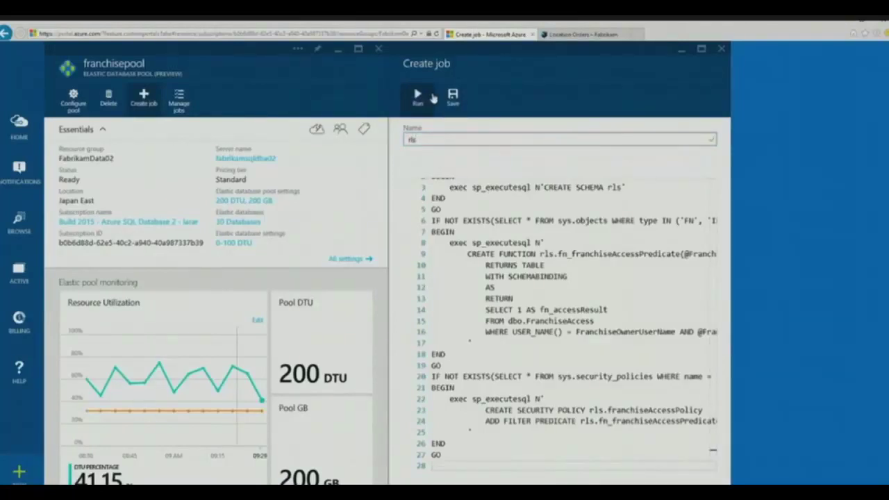
pyautogui.click(418, 104)
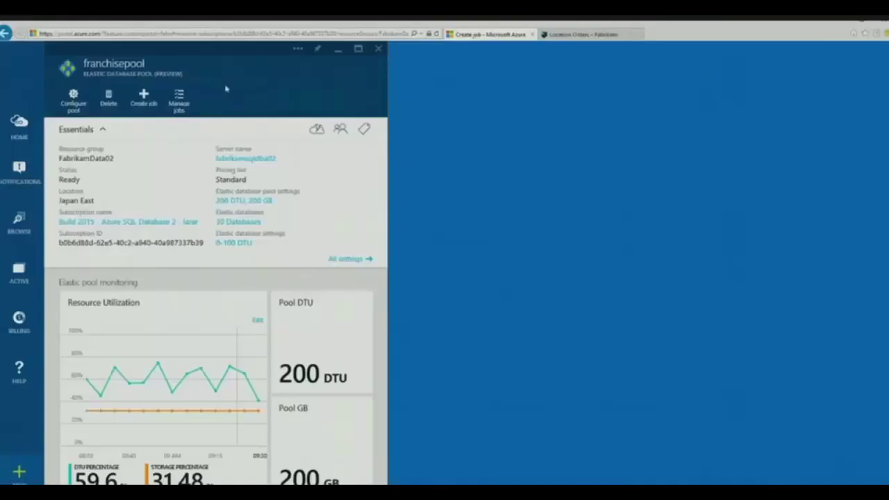
# Open the execution details of the rls job from franchisepool's job list
pyautogui.click(182, 101)
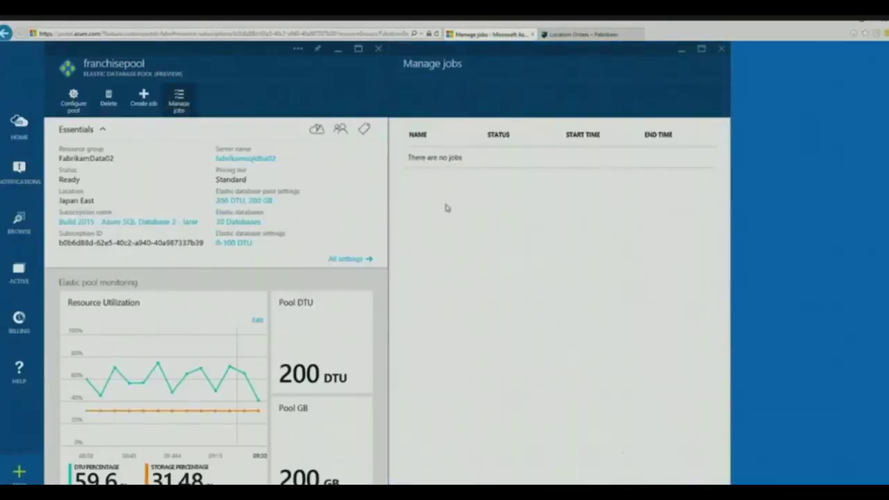
pyautogui.click(444, 199)
pyautogui.click(443, 180)
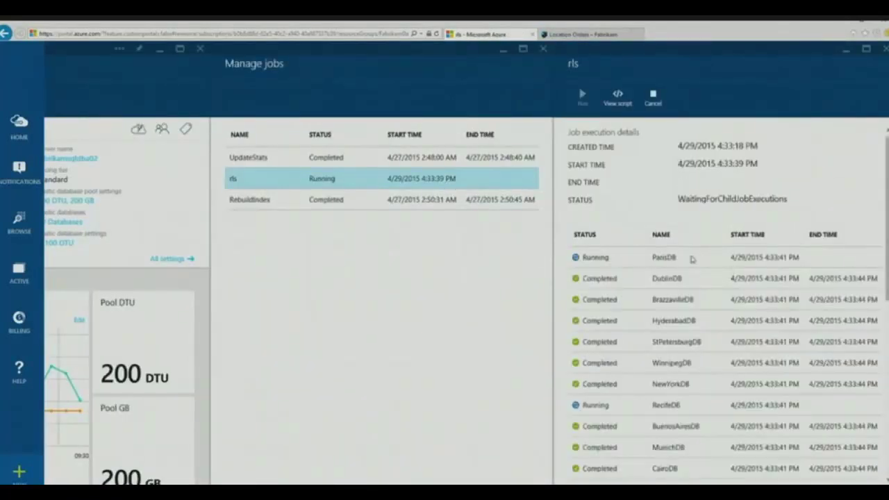
# Reload the Fabrikam location orders page to check which locations the franchise owner can see
pyautogui.click(588, 34)
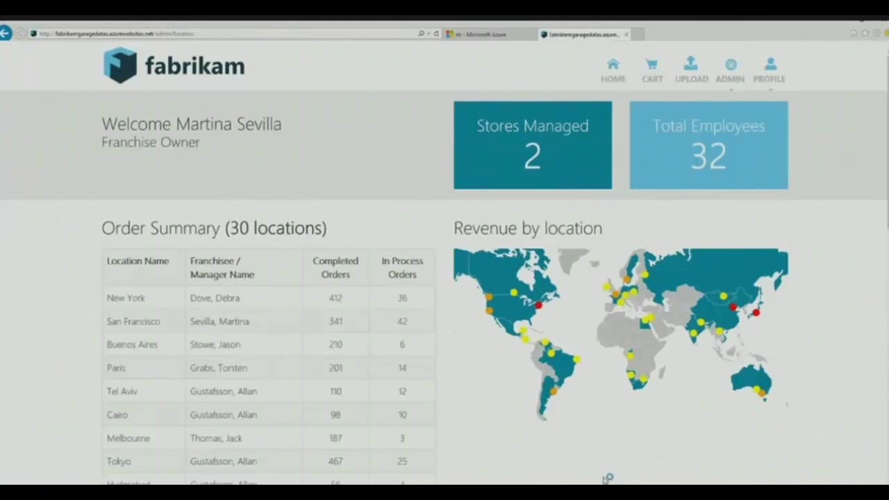
pyautogui.press('F5')
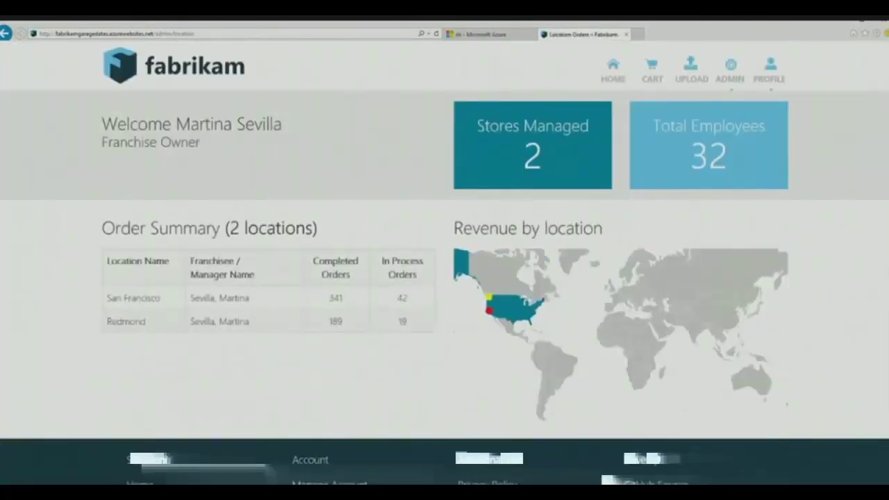
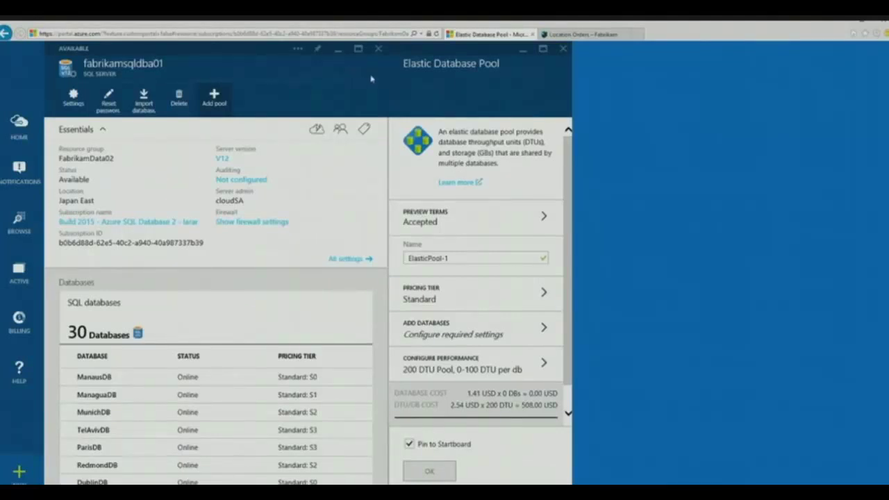
# Select all 30 recommended databases for ElasticPool-1 on the fabrikamsqldba01 server
pyautogui.click(498, 334)
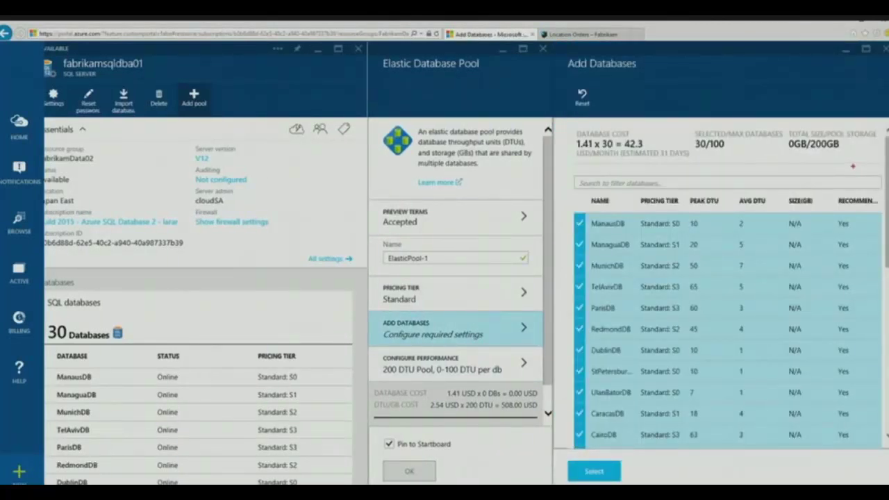
pyautogui.moveTo(821, 206)
pyautogui.mouseDown()
pyautogui.moveTo(877, 326)
pyautogui.moveTo(888, 442)
pyautogui.mouseUp()
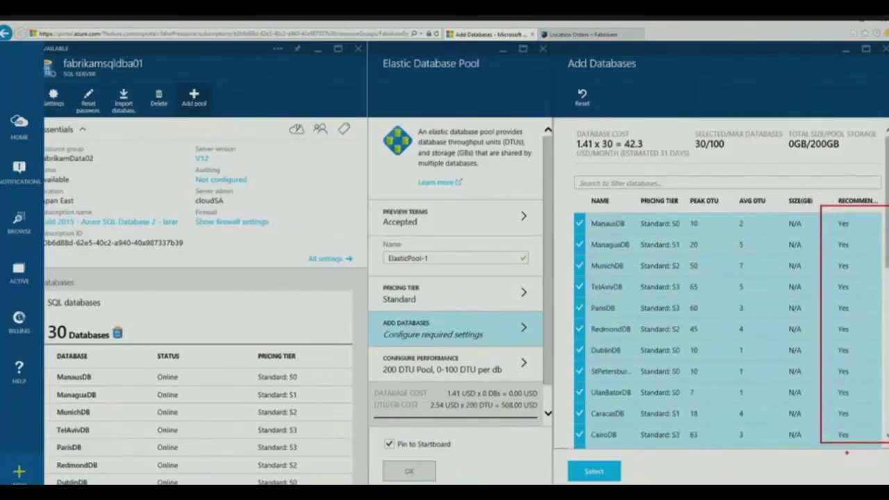
pyautogui.press('Escape')
pyautogui.scroll(-5, 857, 171)
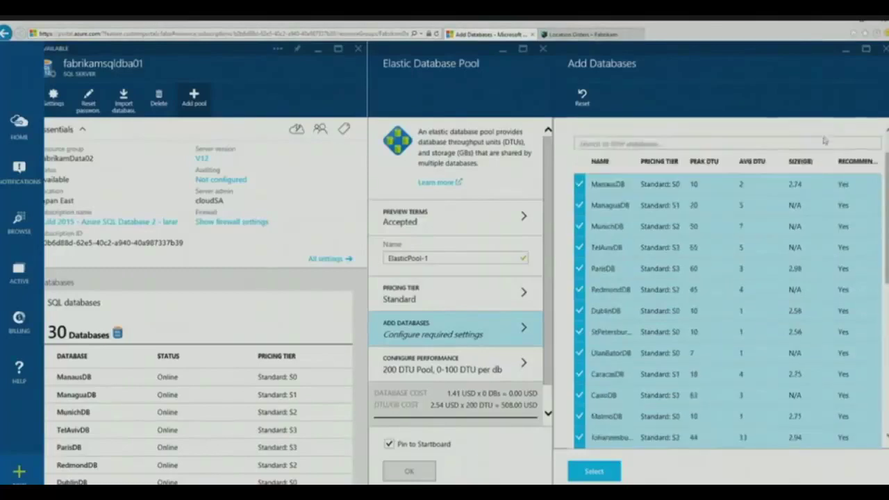
pyautogui.click(610, 471)
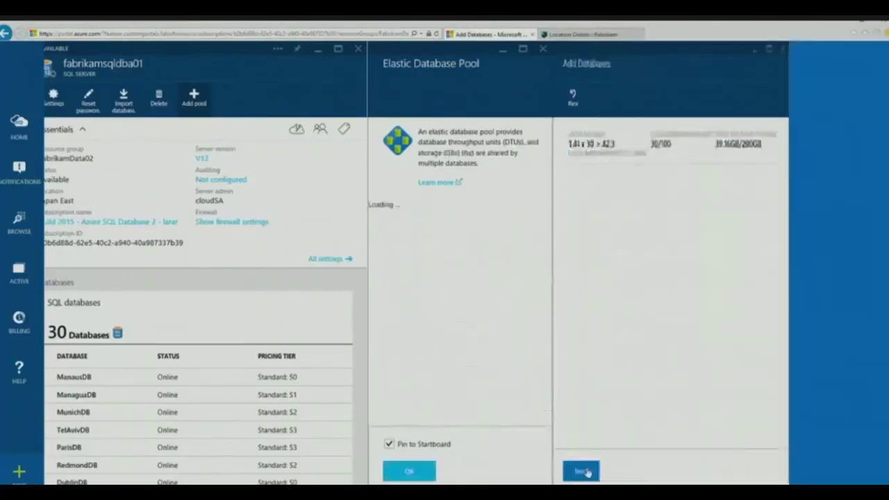
# Compare the 400 DTU pool size, return to 200 DTU, and apply the performance settings with 0–100 DTU per database
pyautogui.click(435, 365)
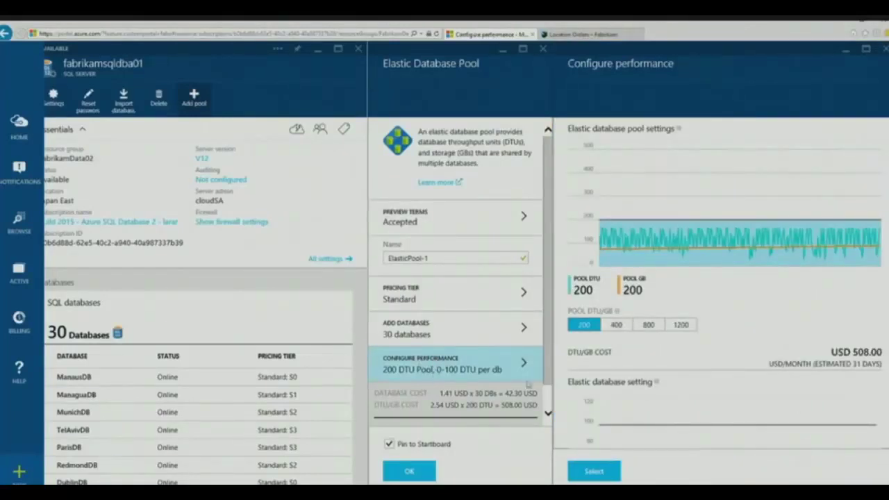
pyautogui.click(621, 326)
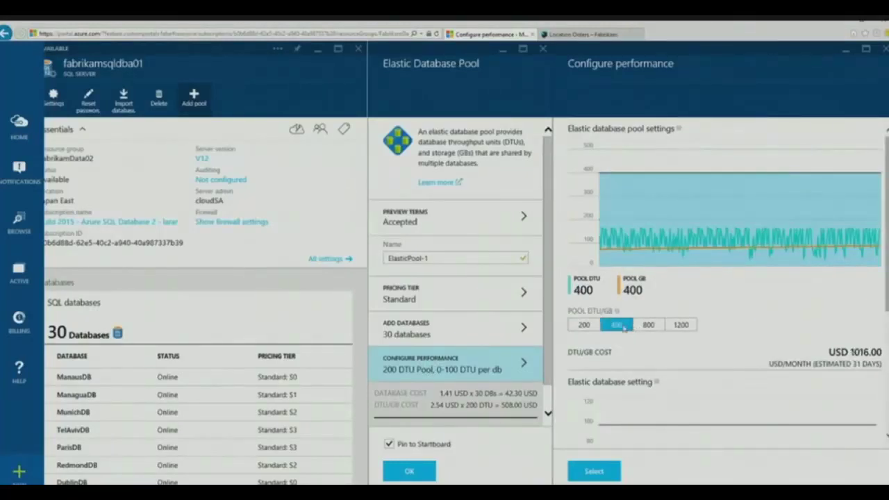
pyautogui.click(585, 325)
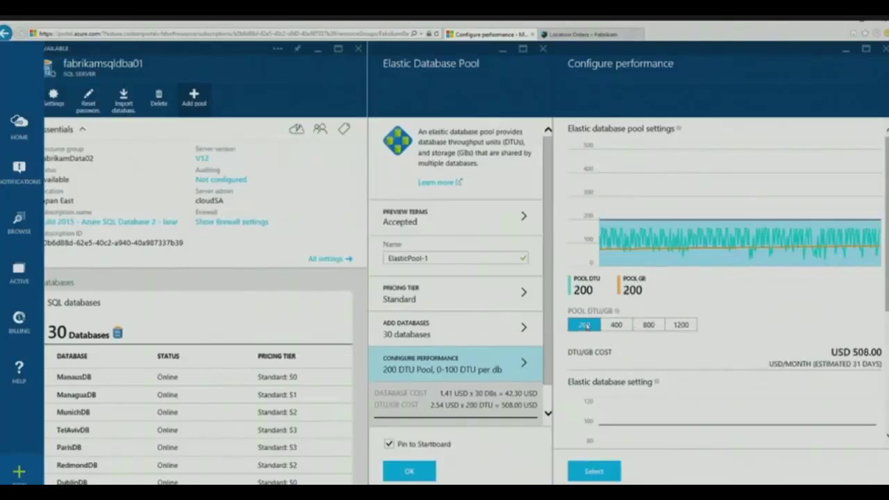
pyautogui.scroll(-3, 755, 320)
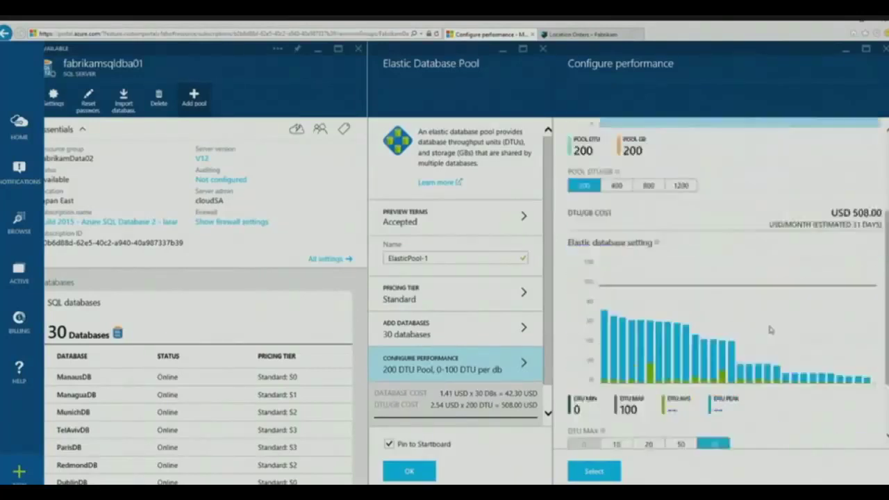
pyautogui.scroll(-1, 788, 417)
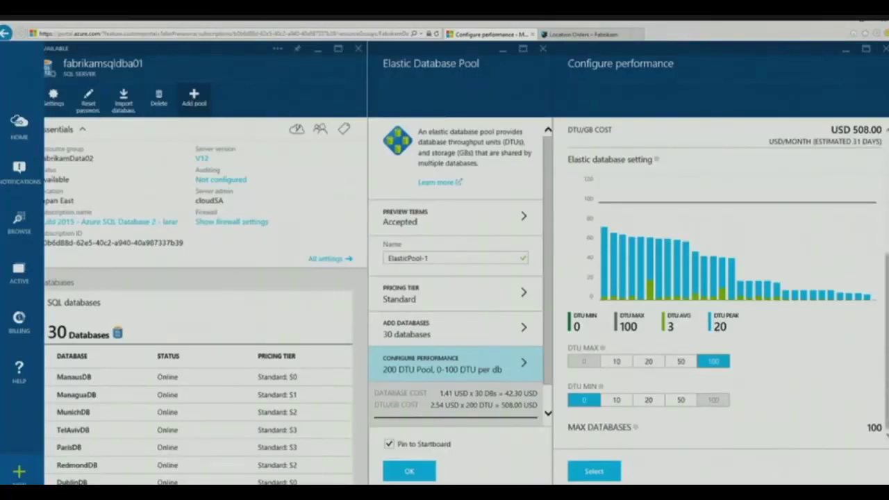
pyautogui.click(595, 471)
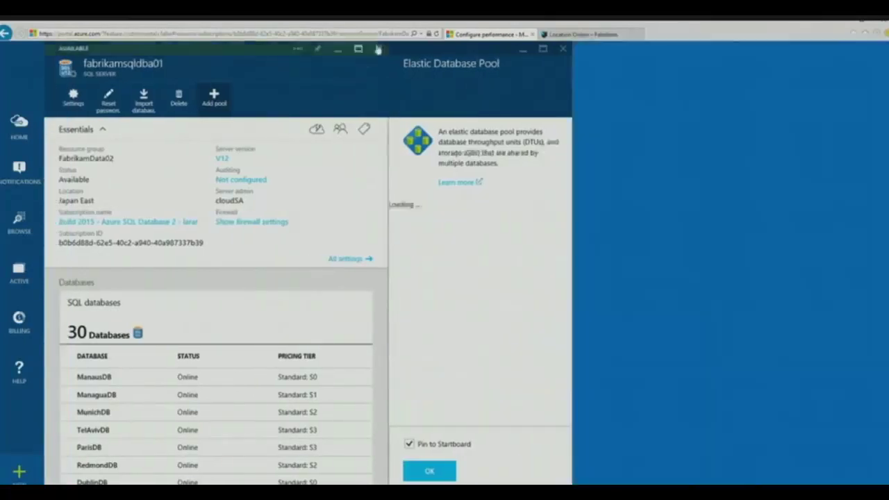
# Close the fabrikamsqldba01 server, open the franchisepool elastic database pool, and check the Fabrikam location orders page before returning to the pool
pyautogui.click(379, 50)
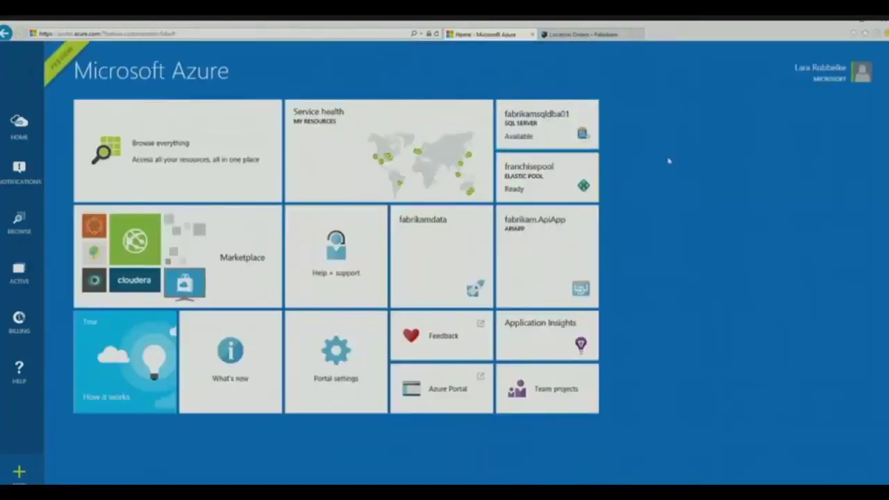
pyautogui.click(556, 192)
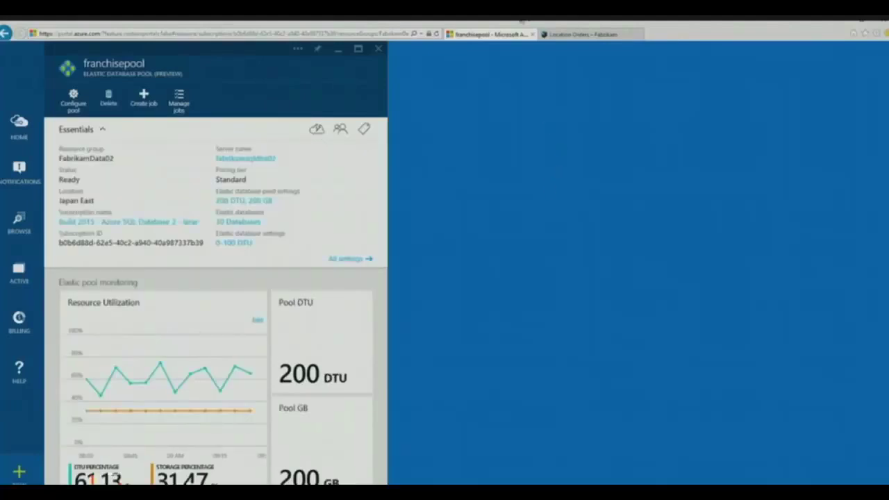
pyautogui.click(598, 35)
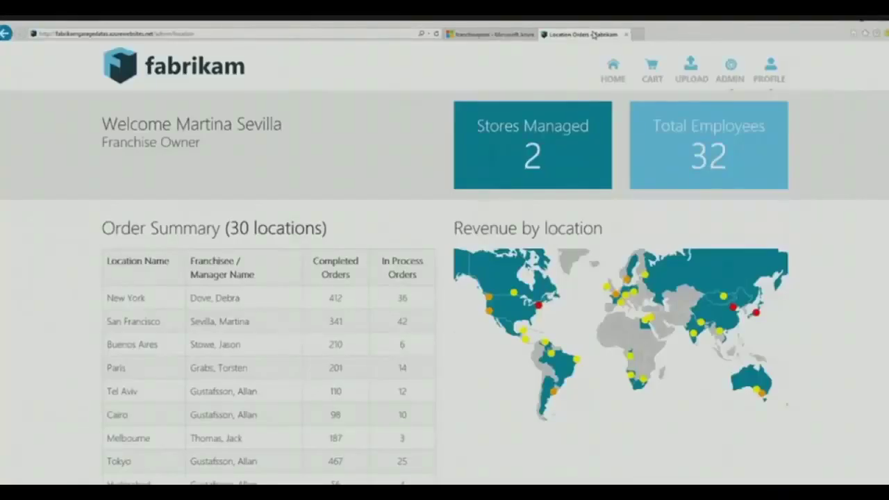
pyautogui.click(491, 34)
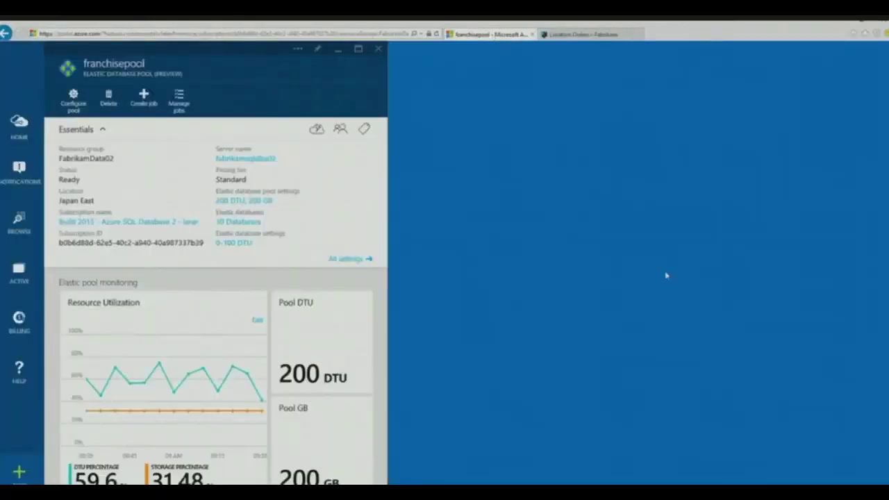
# Start a new job in franchisepool and paste in the row-level security SQL script copied from Visual Studio
pyautogui.click(156, 97)
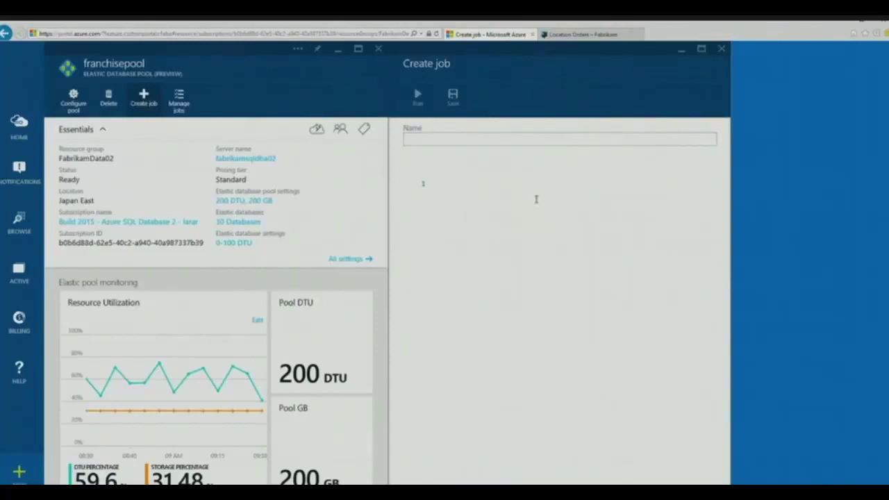
pyautogui.hotkey('alt', 'Tab')
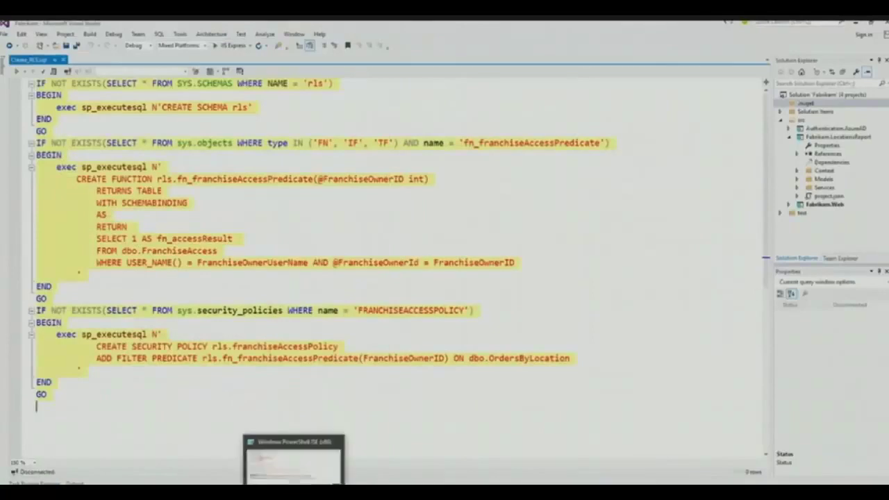
pyautogui.hotkey('alt', 'Tab')
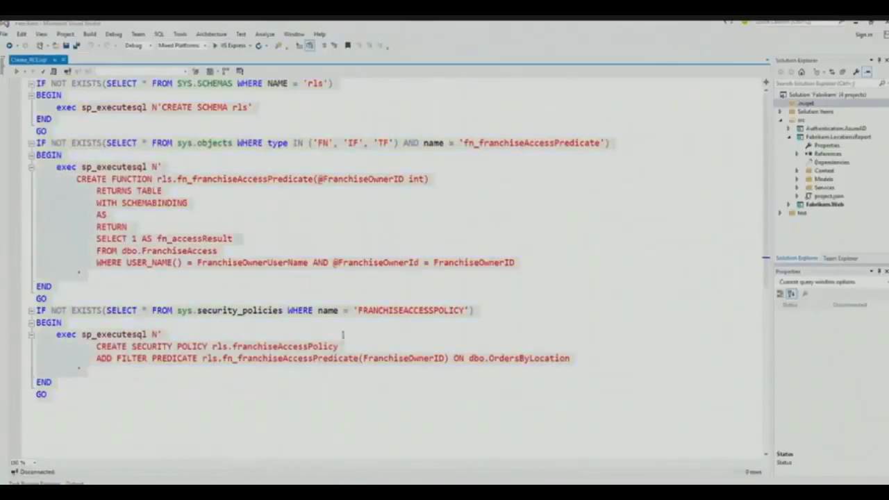
pyautogui.rightClick(203, 491)
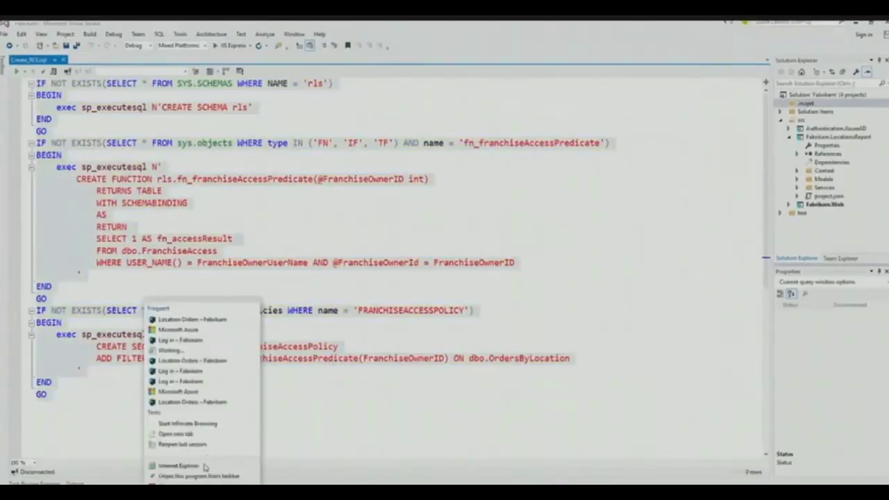
pyautogui.click(202, 490)
pyautogui.click(178, 450)
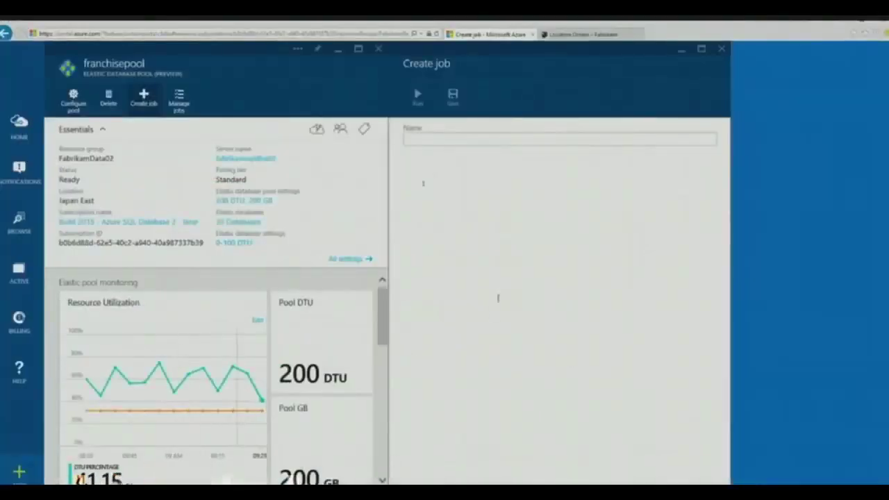
pyautogui.click(506, 197)
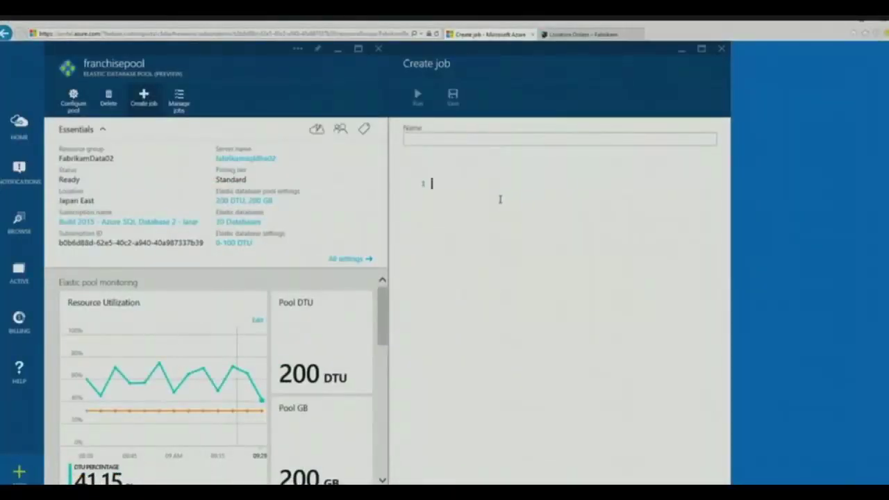
pyautogui.hotkey('ctrl', 'v')
# Name the new job rls and run it against the pool's databases
pyautogui.click(481, 140)
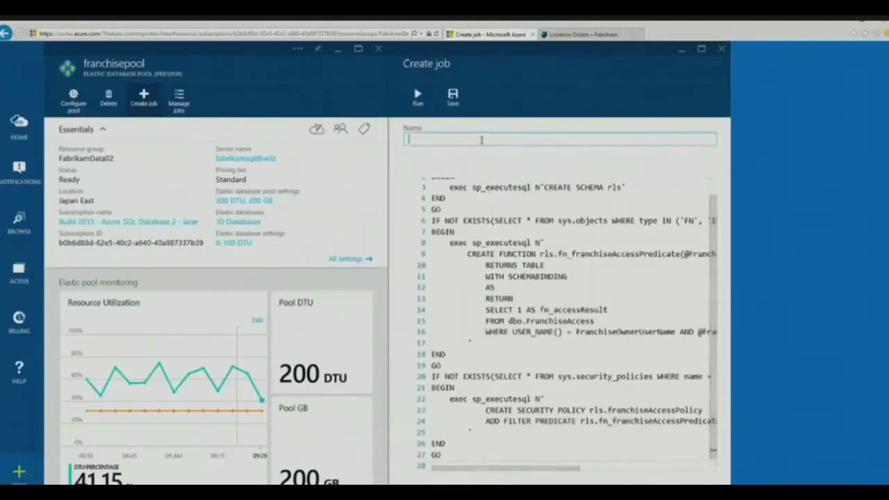
pyautogui.write('rls')
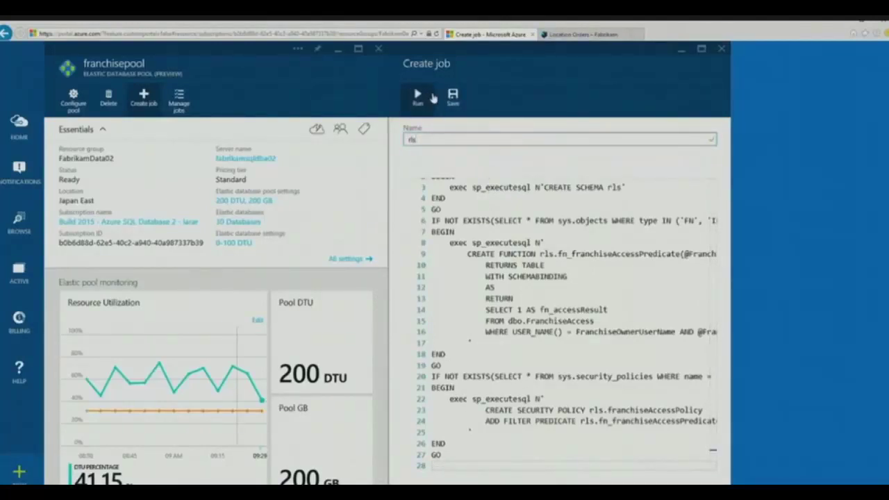
pyautogui.click(429, 98)
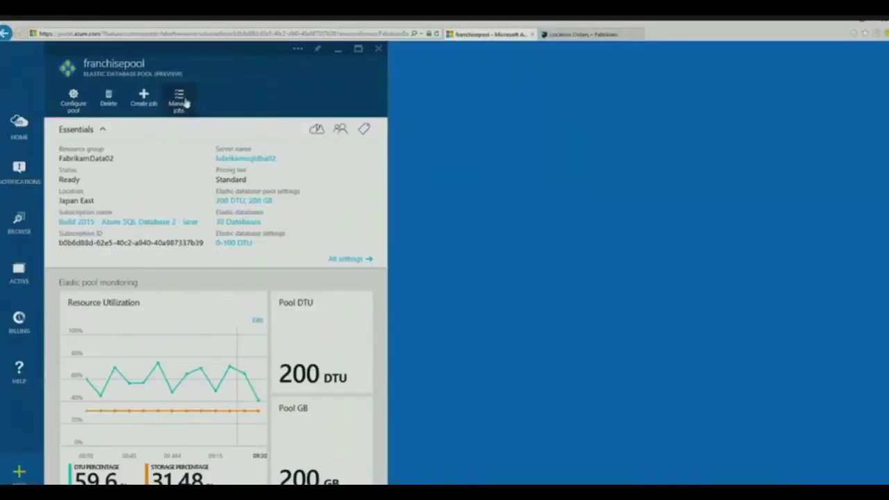
# View the rls job's execution details in franchisepool's job list, and reload the Fabrikam location orders page to check the locations shown
pyautogui.click(184, 102)
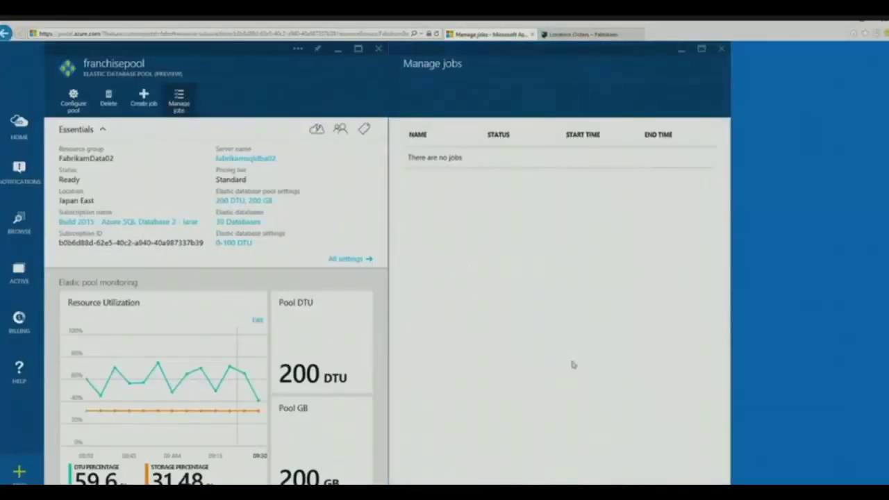
pyautogui.click(442, 183)
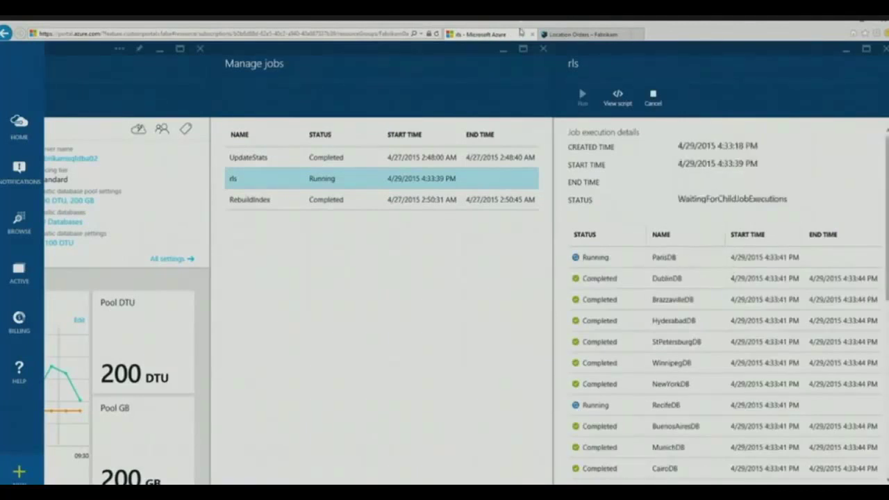
pyautogui.click(584, 34)
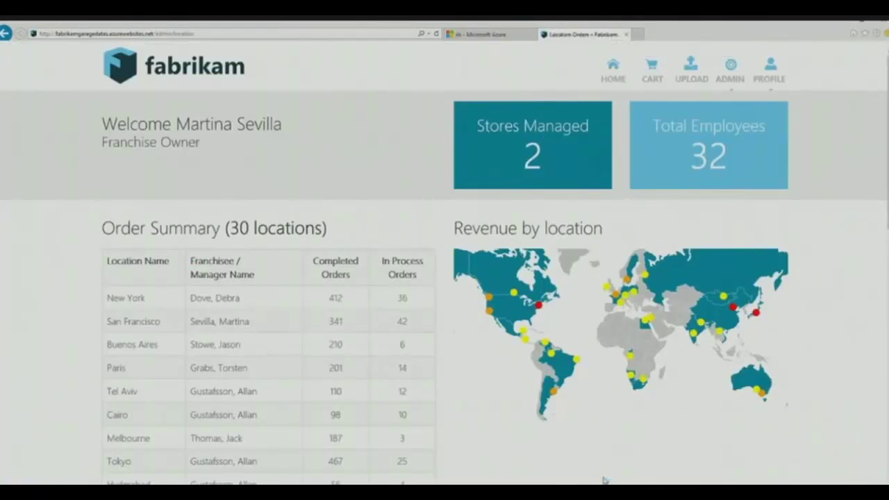
pyautogui.press('F5')
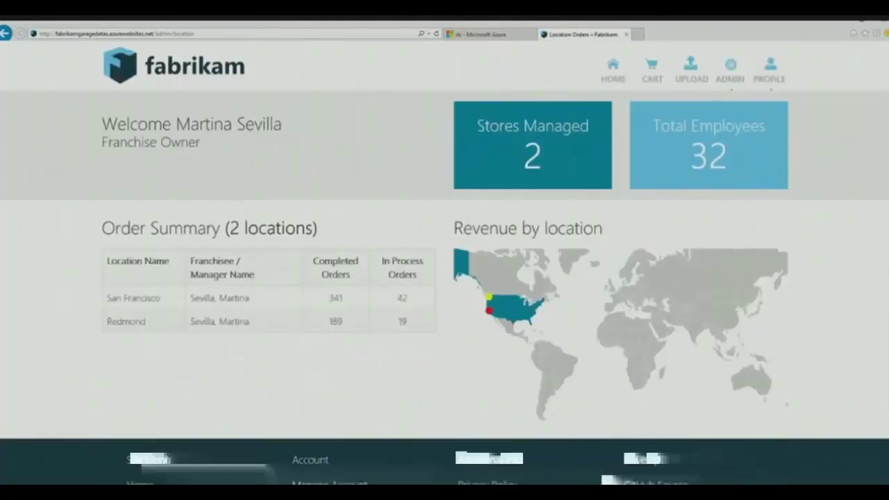